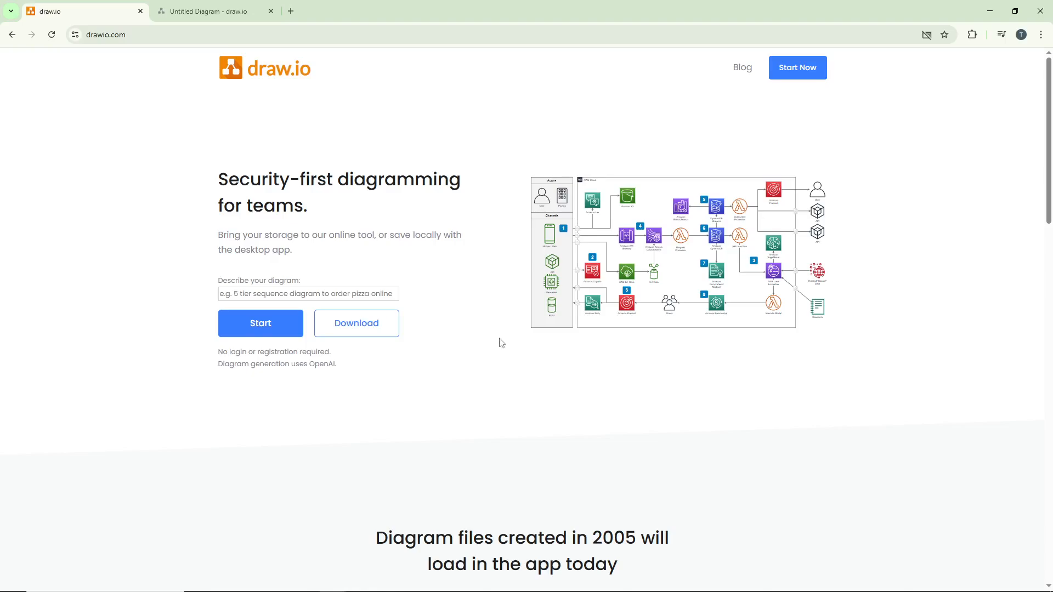
# Step: Start the online diagram editor and select the AWS 2026 networking library in the additional shapes list
pyautogui.click(289, 324)
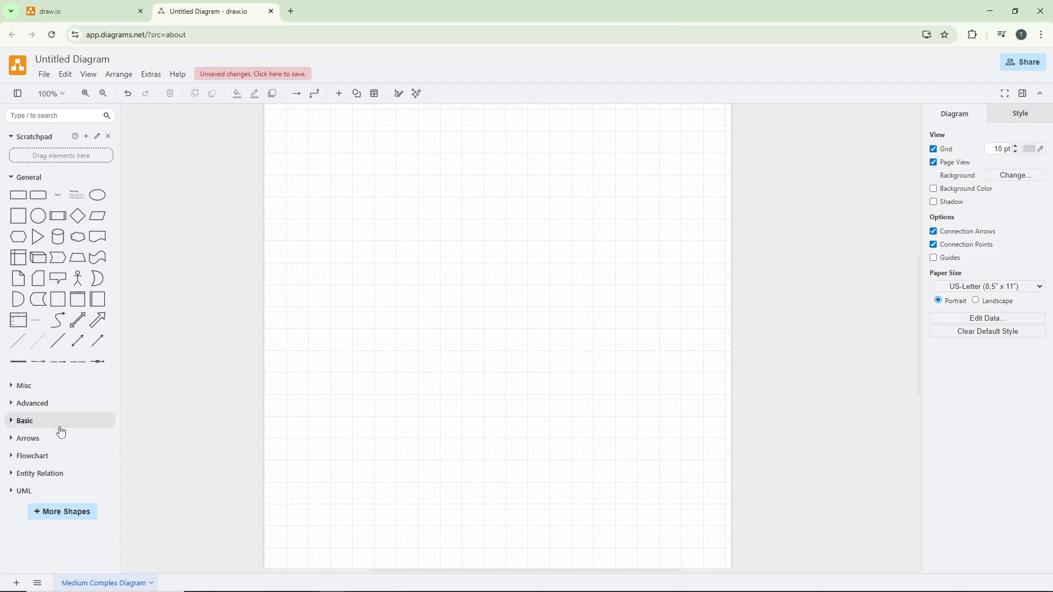
pyautogui.click(80, 520)
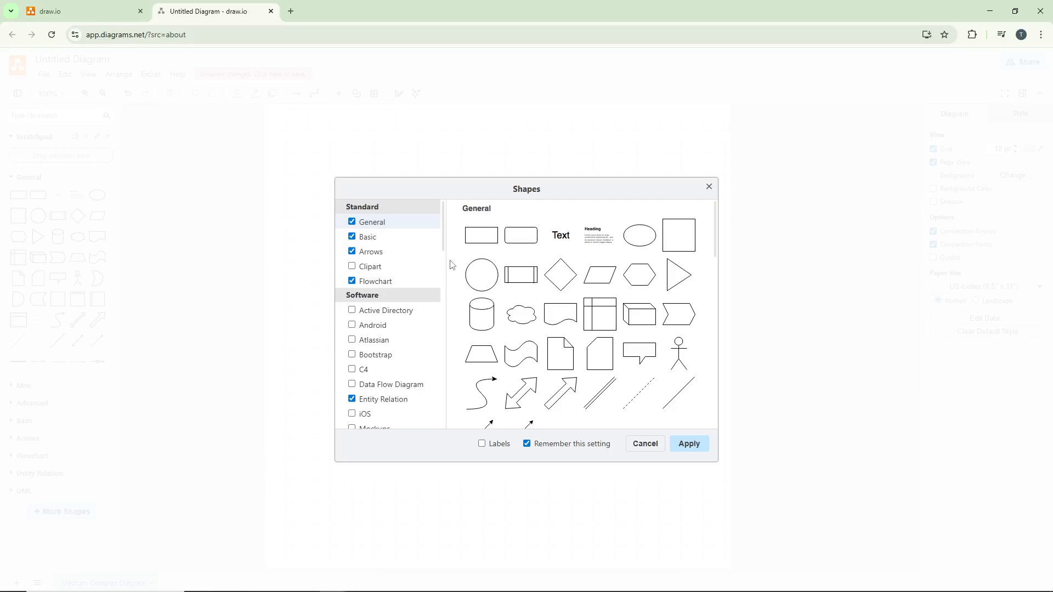
pyautogui.scroll(-4, 442, 265)
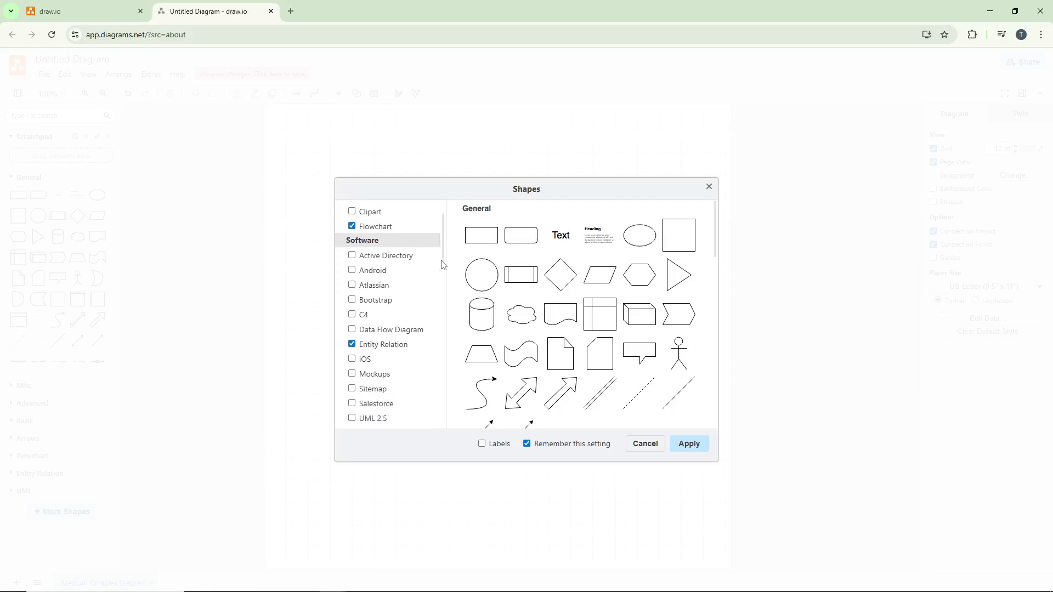
pyautogui.scroll(-2, 435, 265)
pyautogui.scroll(1, 411, 252)
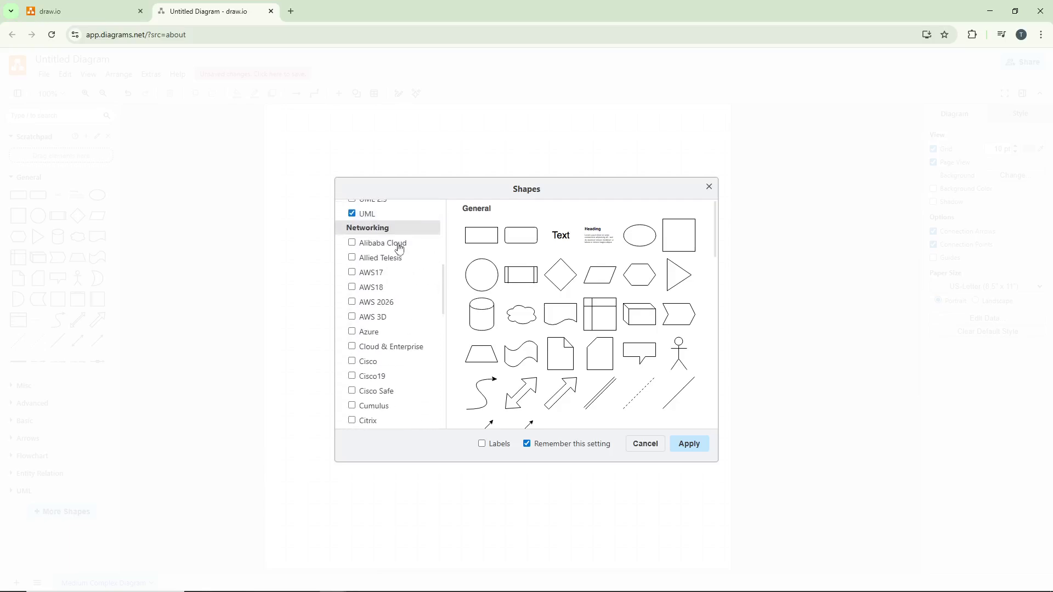
pyautogui.click(353, 303)
pyautogui.click(381, 306)
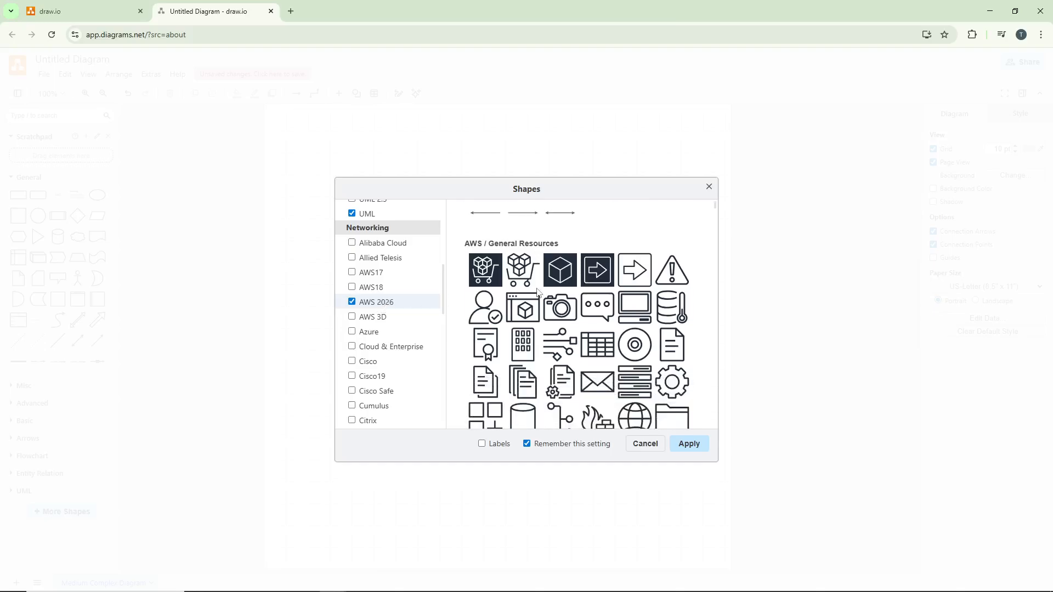
# Step: Look through the AWS 2026 shape previews, from General Resources to Management & Governance
pyautogui.scroll(-15, 541, 289)
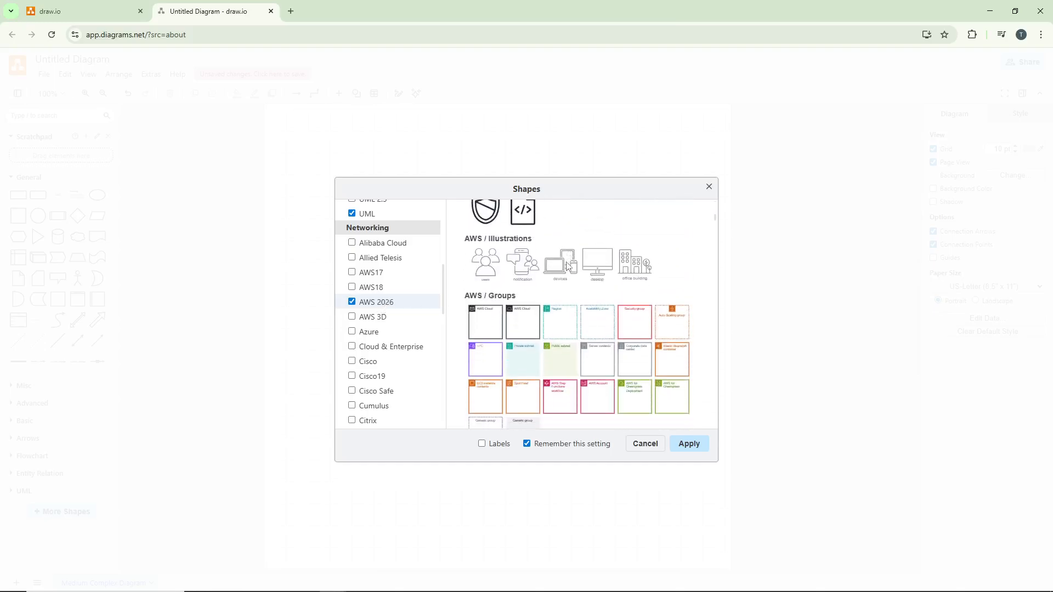
pyautogui.scroll(-15, 568, 267)
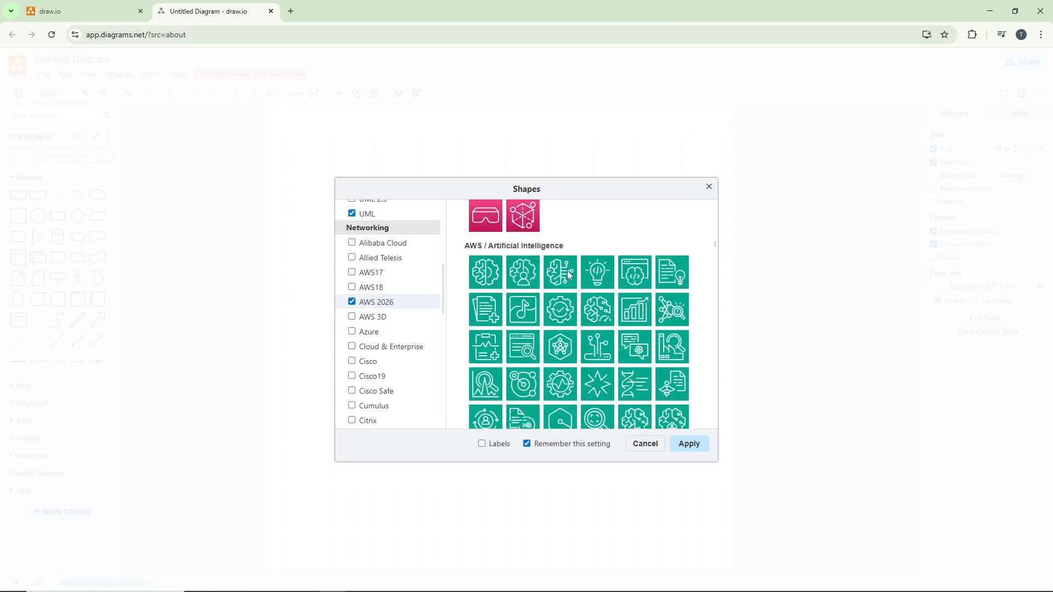
pyautogui.scroll(-15, 584, 299)
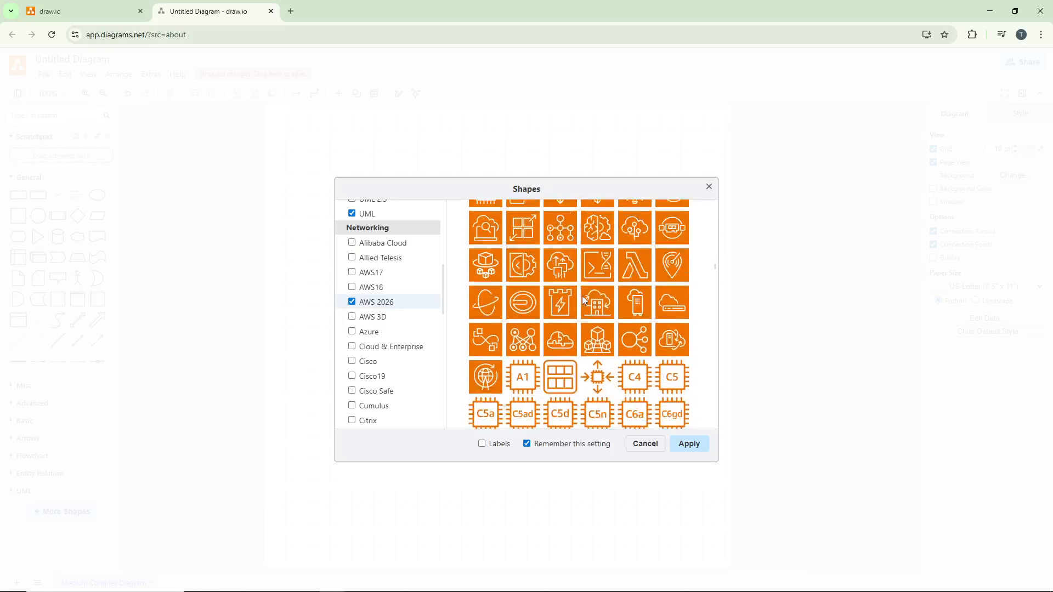
pyautogui.scroll(-15, 584, 299)
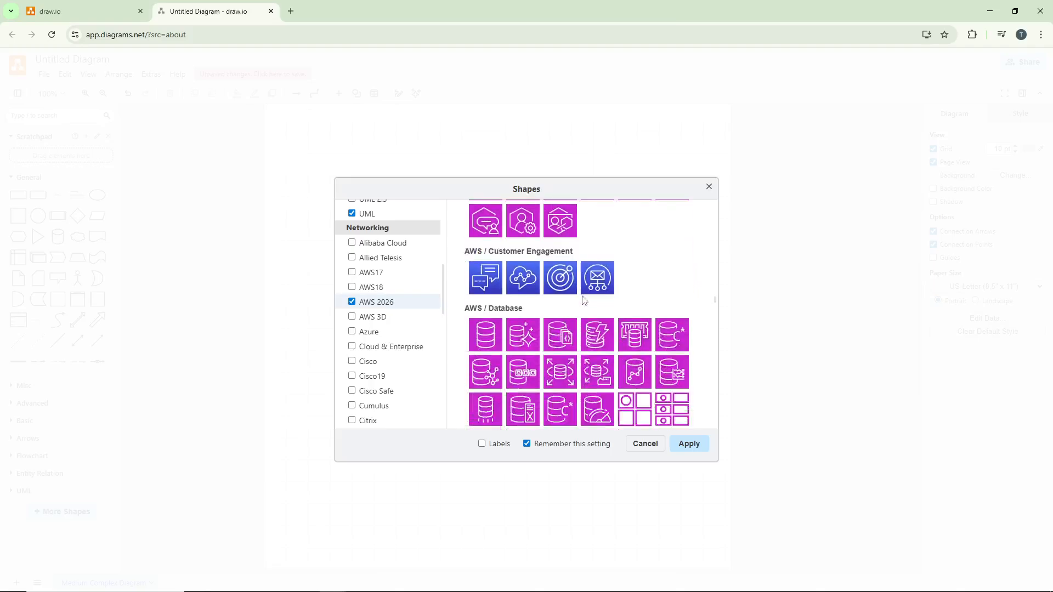
pyautogui.scroll(-15, 583, 300)
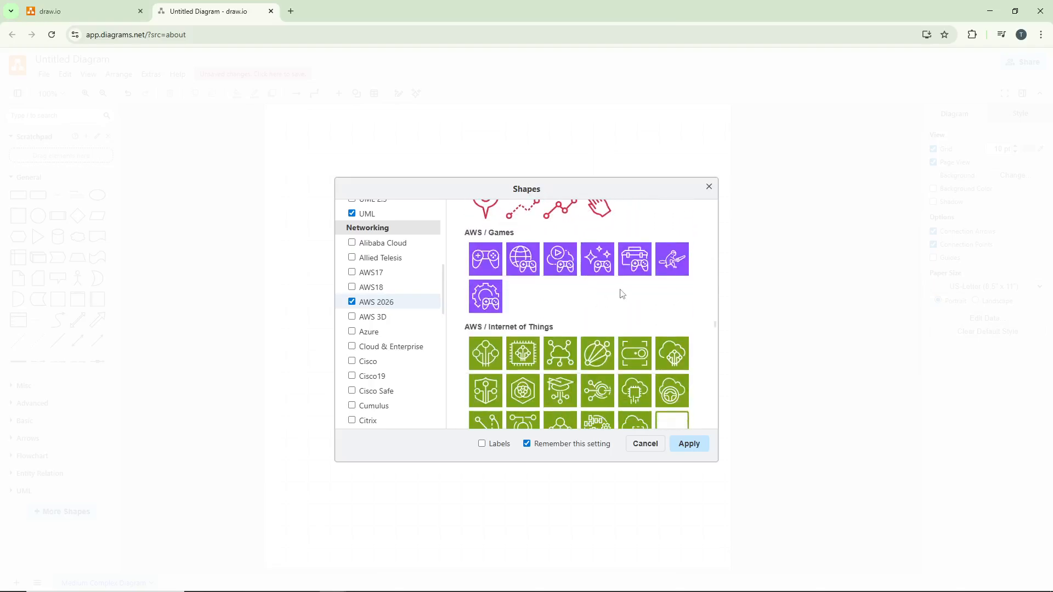
pyautogui.scroll(-5, 621, 293)
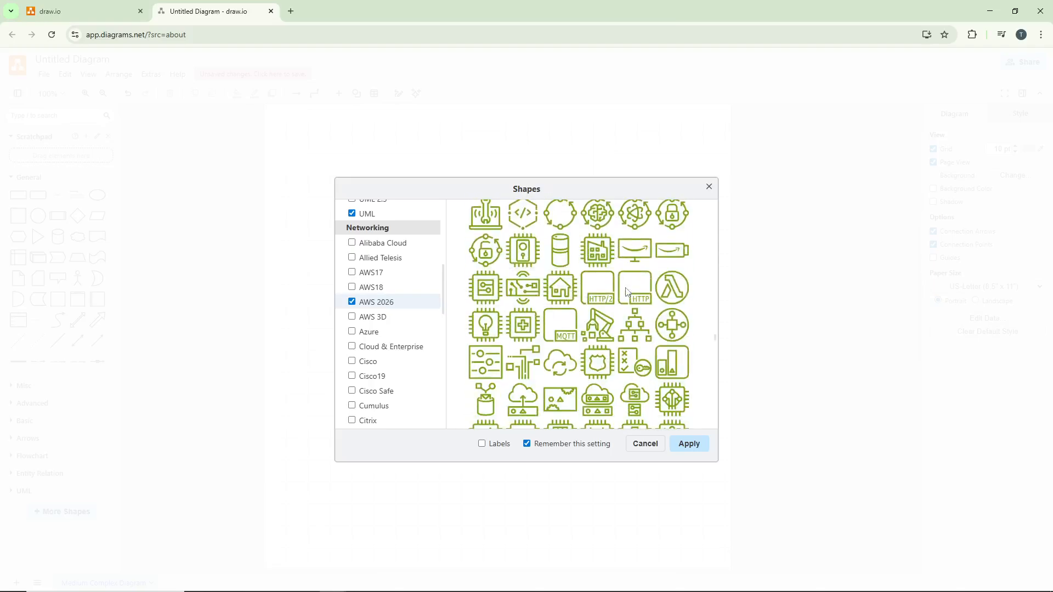
pyautogui.scroll(-12, 623, 351)
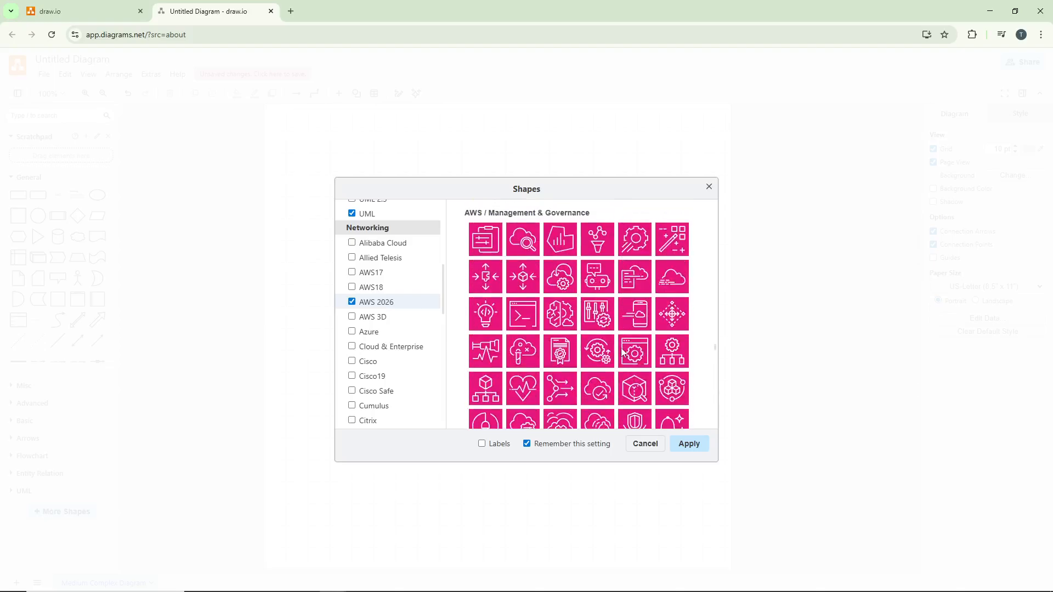
pyautogui.scroll(-5, 623, 351)
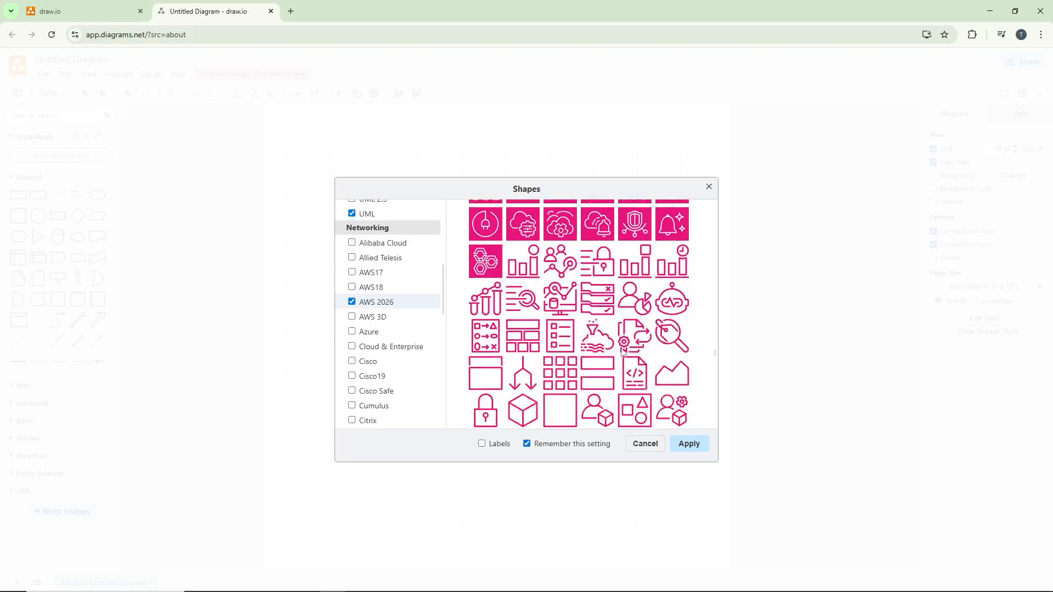
# Step: Apply the shape library selection and browse the added AWS categories
pyautogui.click(689, 444)
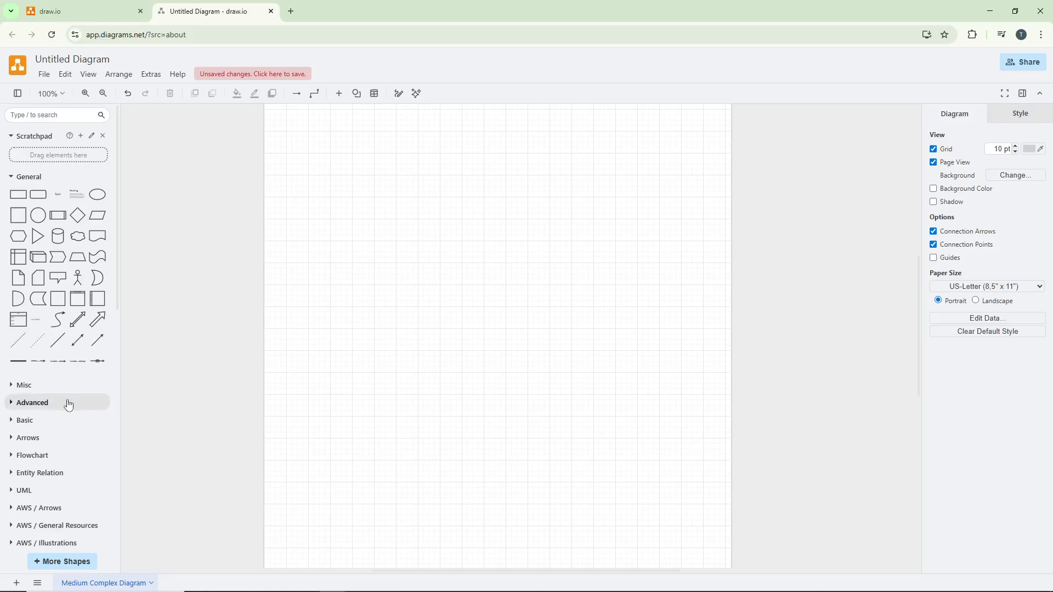
pyautogui.scroll(-2, 68, 405)
pyautogui.scroll(-2, 66, 404)
pyautogui.scroll(-2, 88, 349)
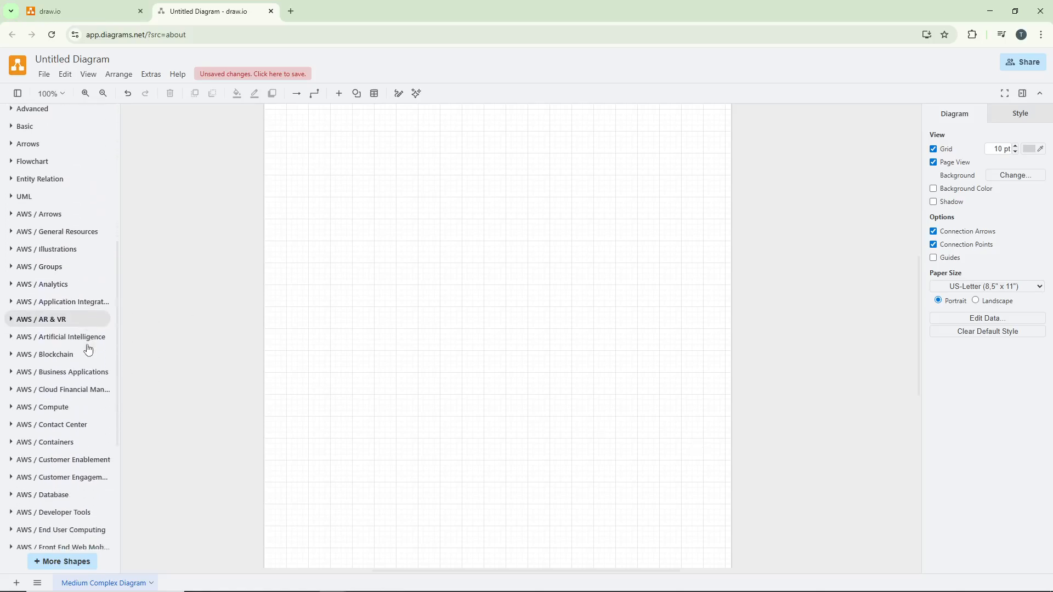
pyautogui.scroll(-2, 66, 200)
pyautogui.scroll(1, 71, 242)
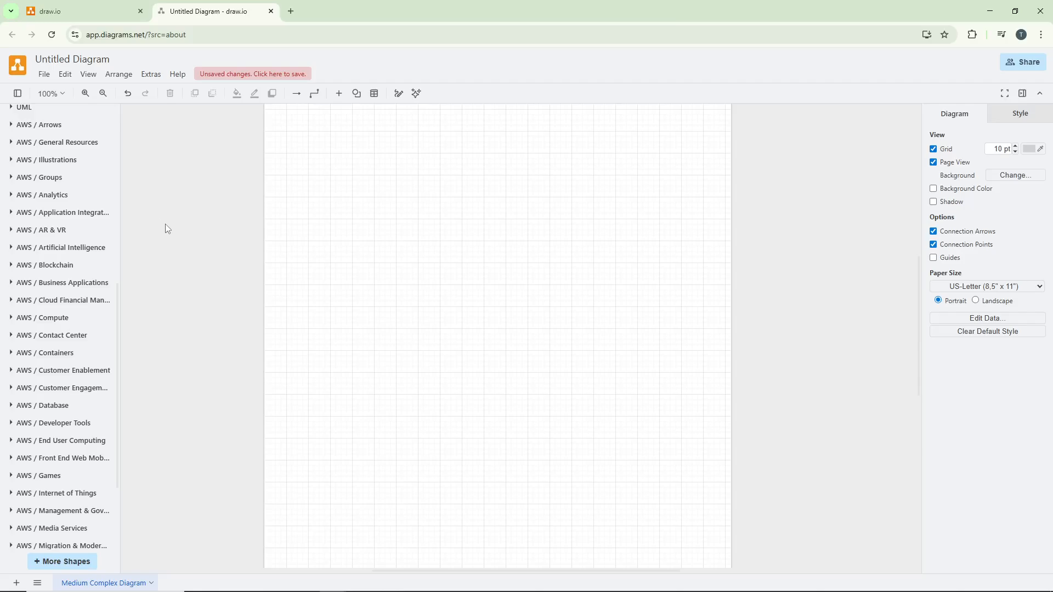
# Step: Insert an AWS Cloud group with the AWS logo, enlarge it to 530 x 400, and position it in the page's upper middle
pyautogui.click(65, 179)
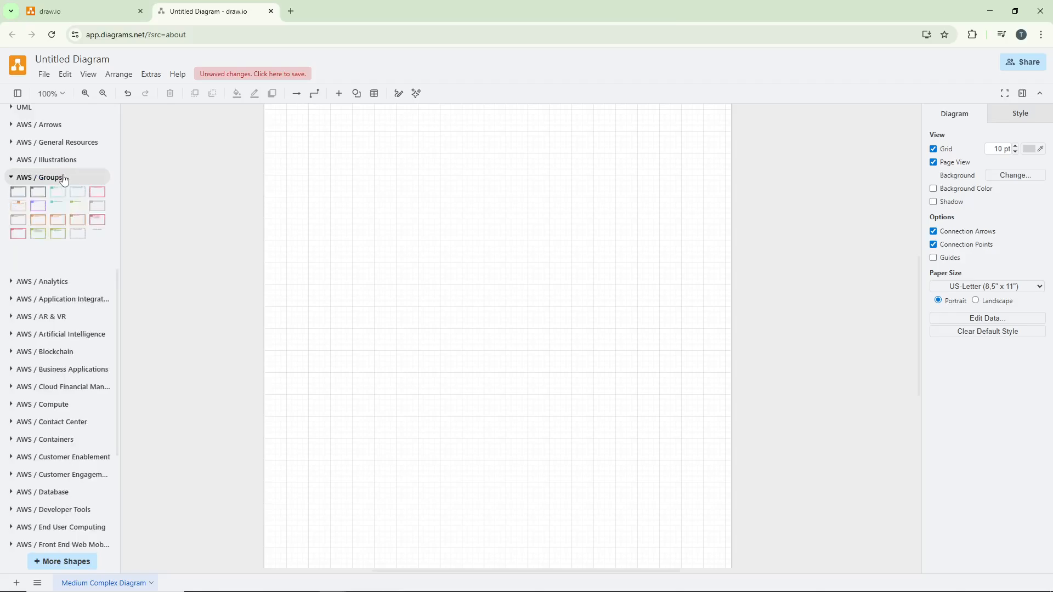
pyautogui.moveTo(40, 195)
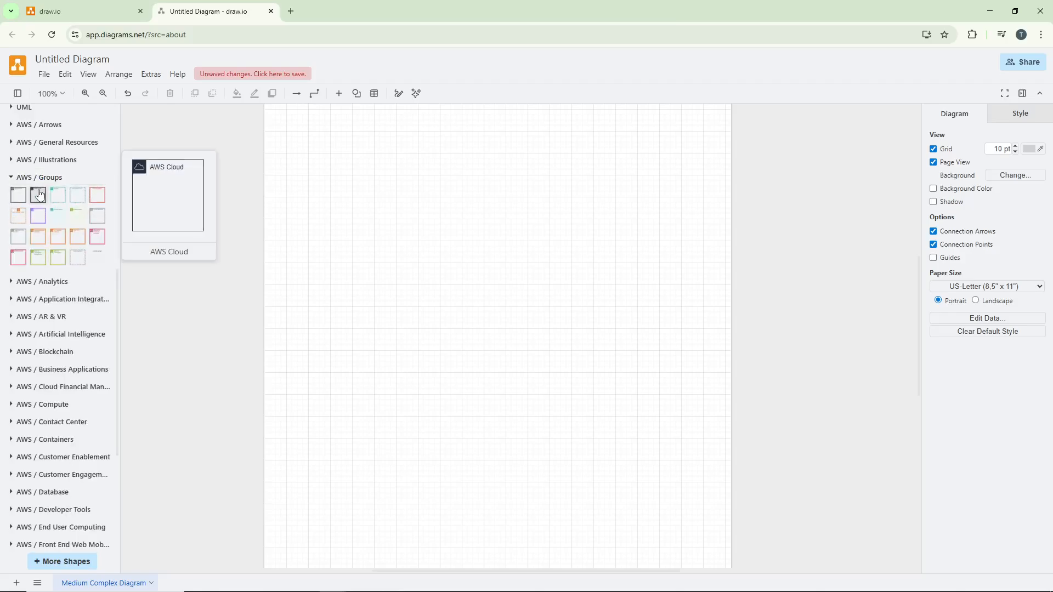
pyautogui.click(21, 199)
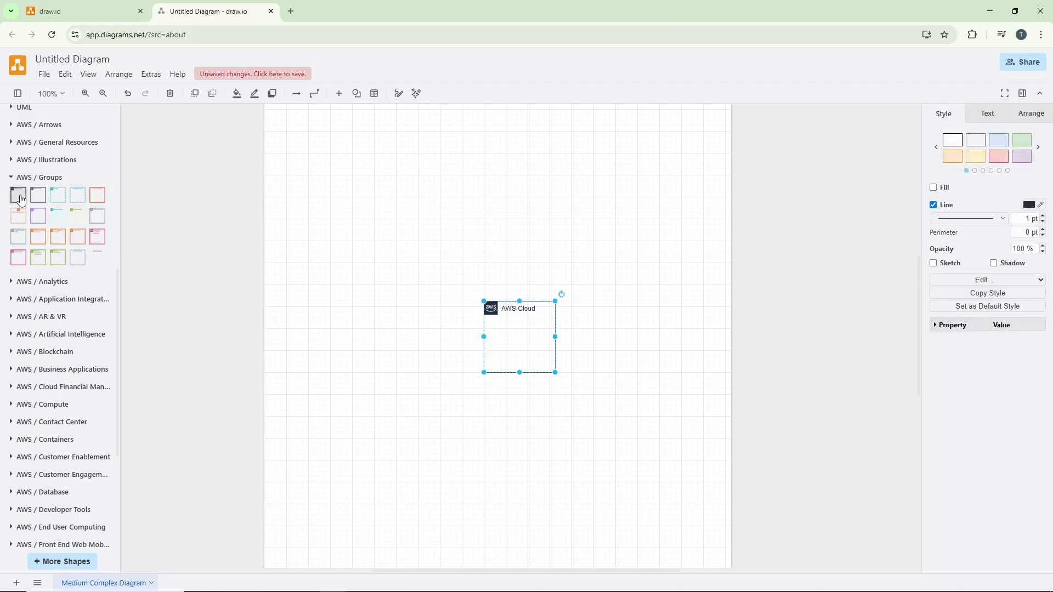
pyautogui.moveTo(554, 372); pyautogui.dragTo(703, 476)
pyautogui.moveTo(631, 302); pyautogui.dragTo(523, 183)
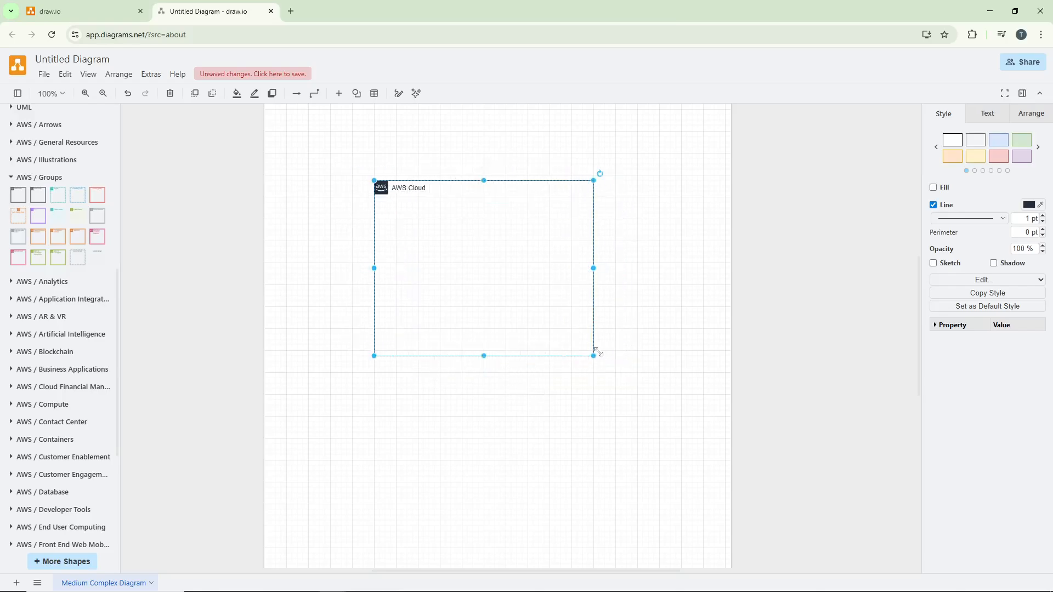
pyautogui.moveTo(595, 356); pyautogui.dragTo(667, 395)
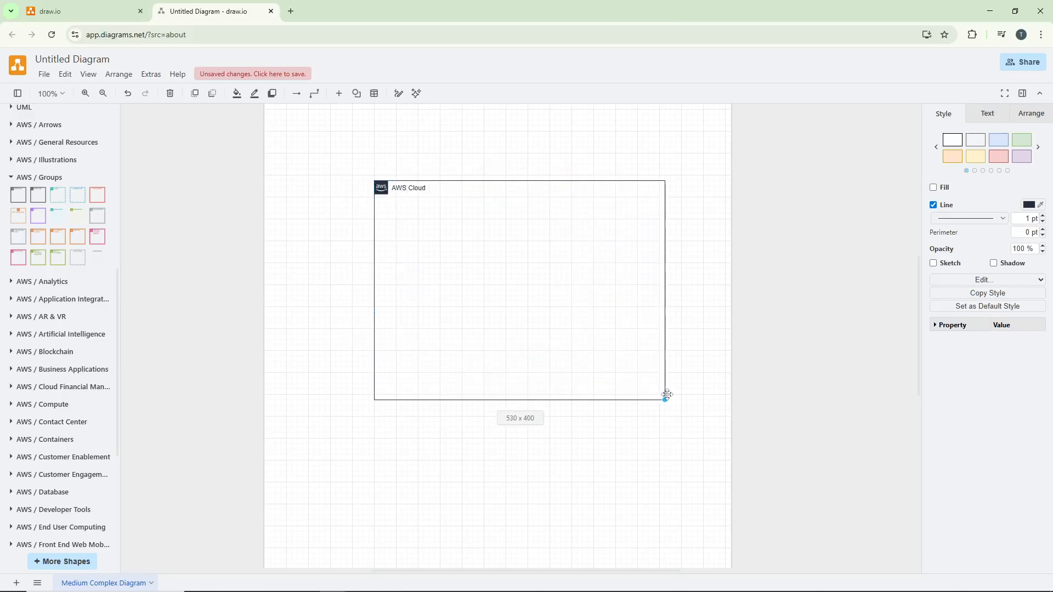
pyautogui.click(583, 159)
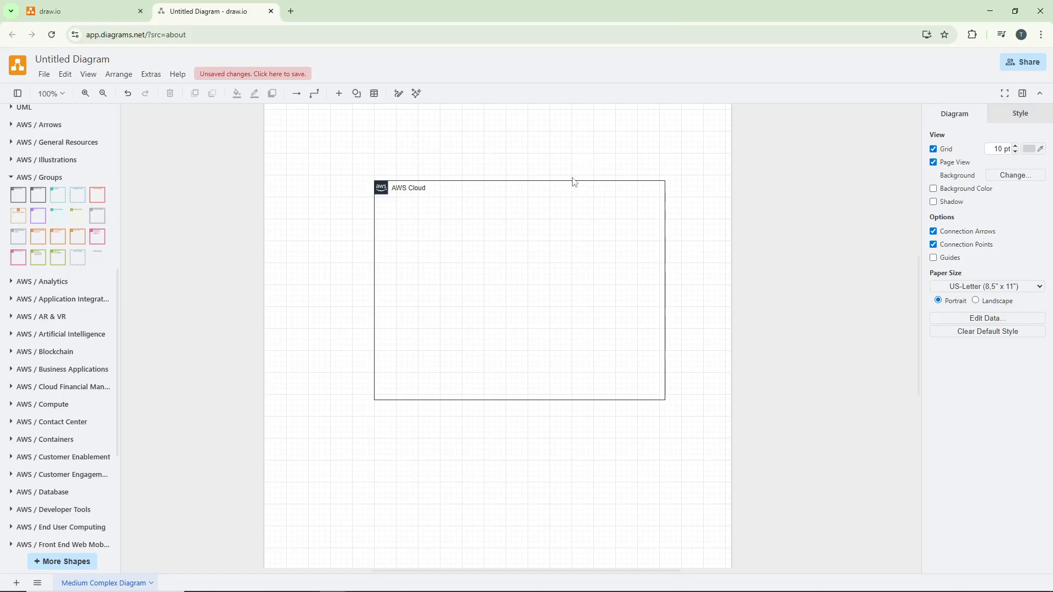
pyautogui.moveTo(574, 181); pyautogui.dragTo(566, 182)
pyautogui.click(573, 158)
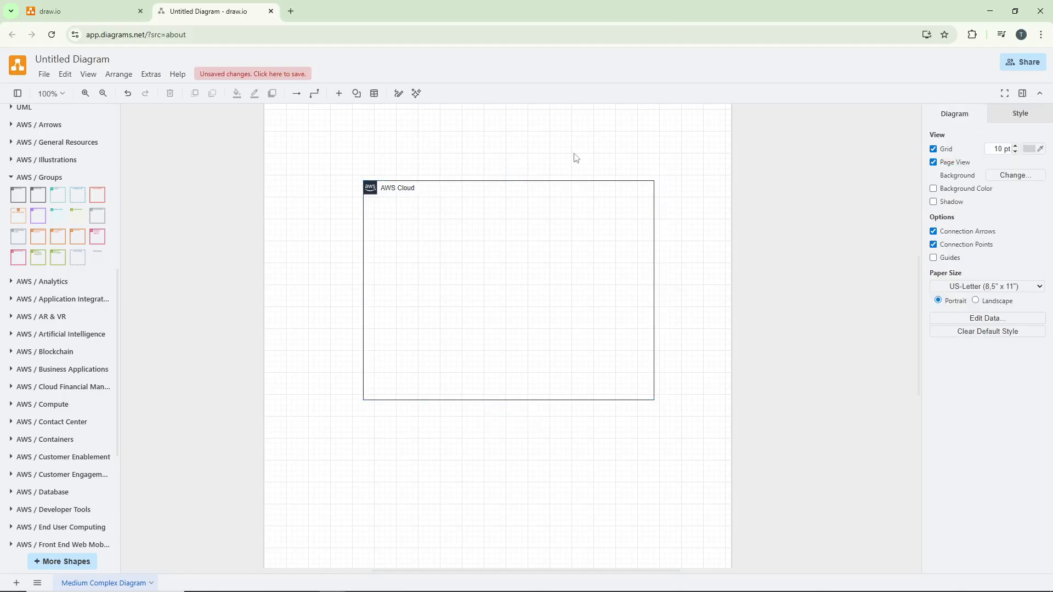
# Step: Add three Region groups inside the AWS Cloud group, two side by side near its upper edge and one below the second
pyautogui.click(58, 197)
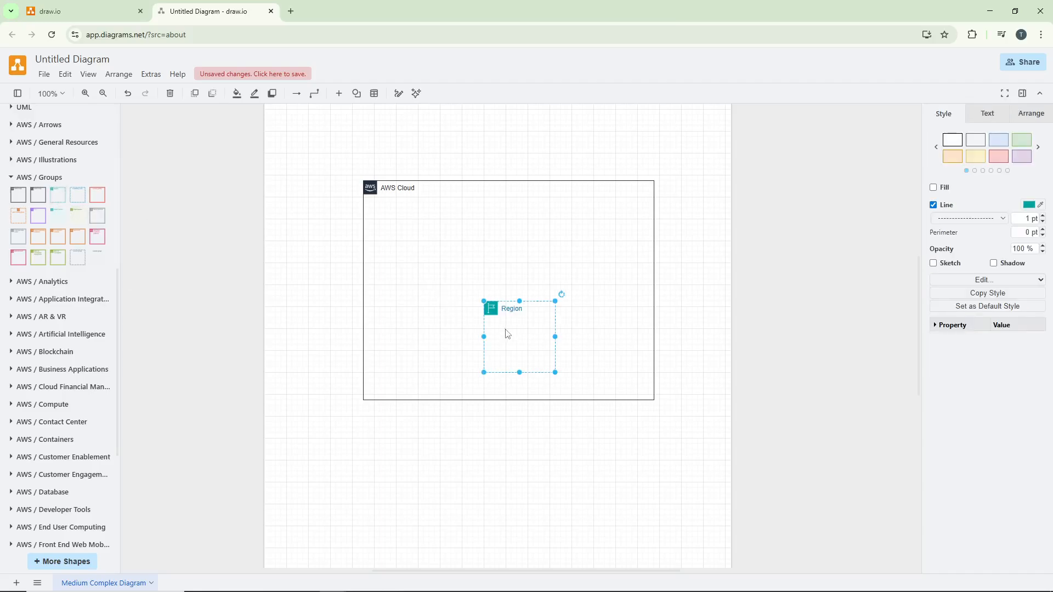
pyautogui.click(490, 329)
pyautogui.moveTo(534, 302); pyautogui.dragTo(422, 215)
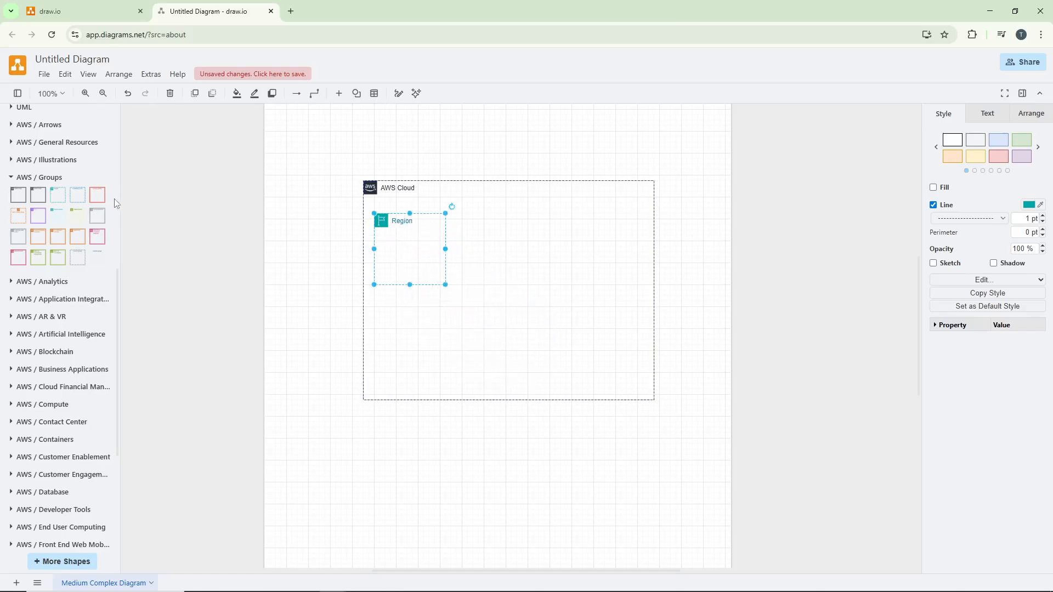
pyautogui.click(58, 196)
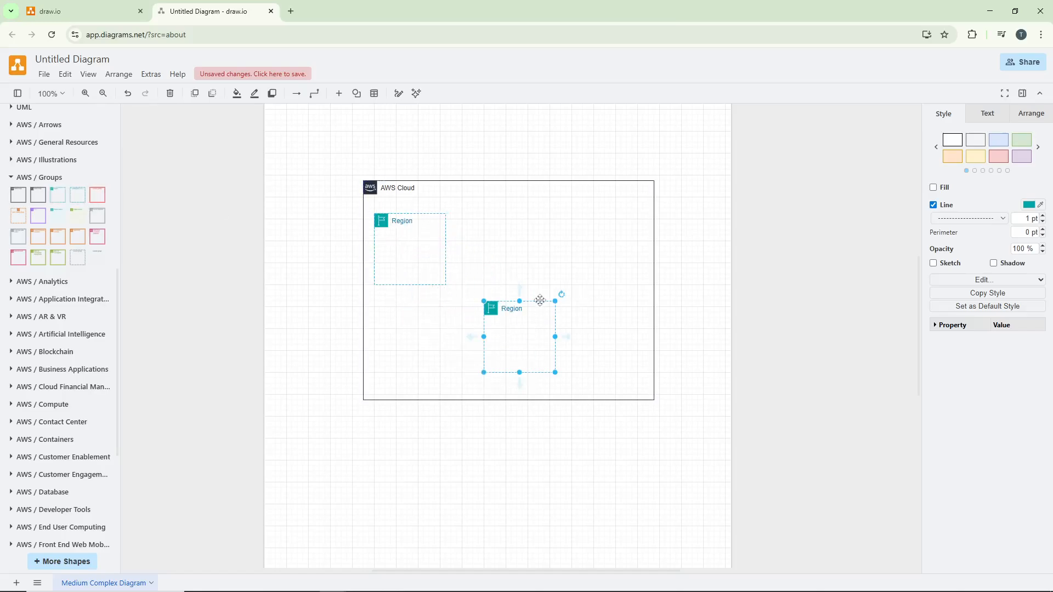
pyautogui.moveTo(538, 301); pyautogui.dragTo(539, 213)
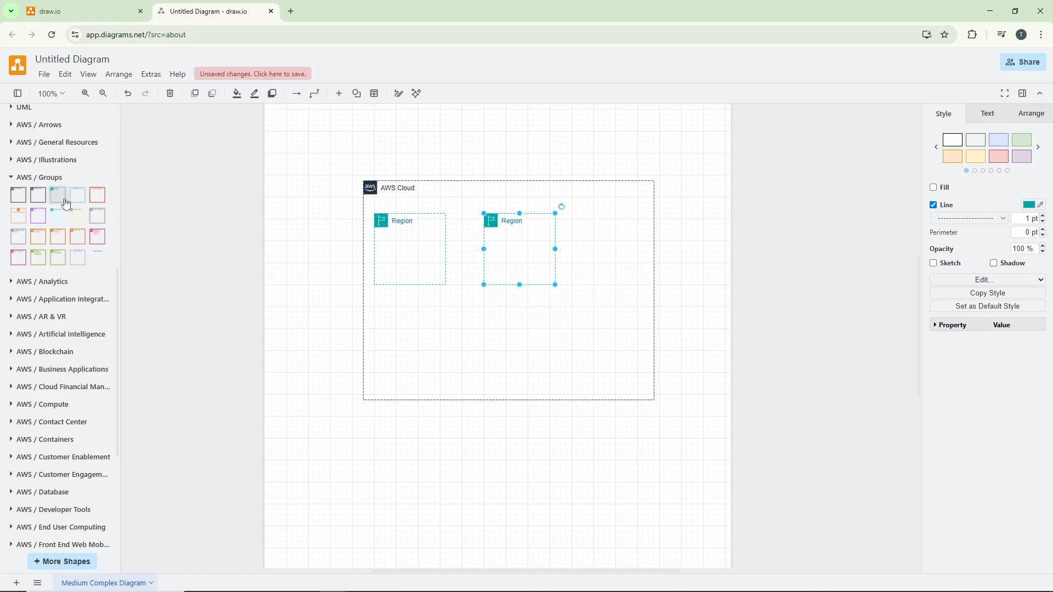
pyautogui.click(61, 198)
pyautogui.click(601, 289)
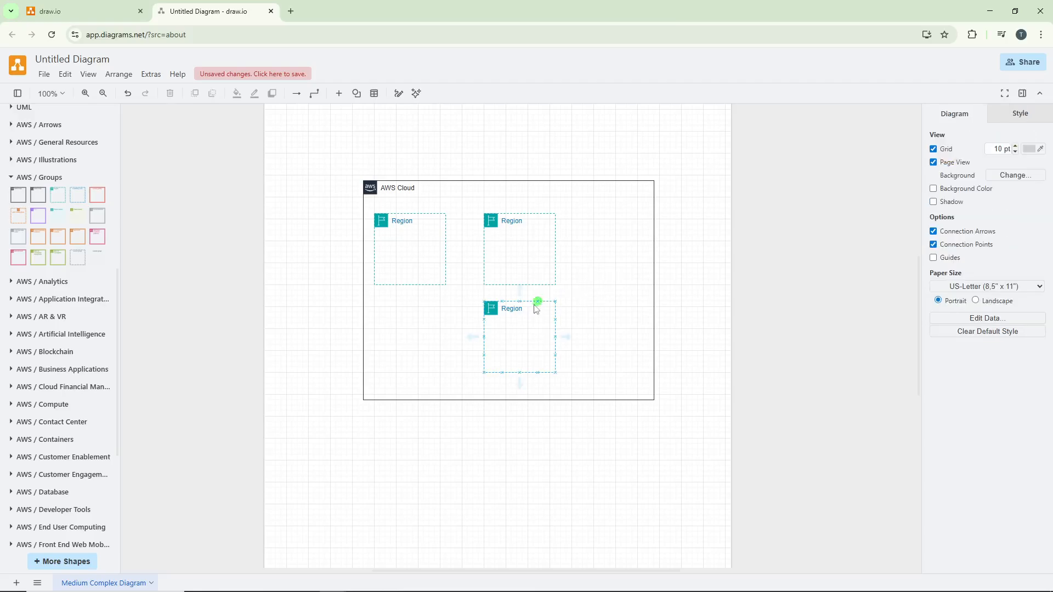
pyautogui.doubleClick(402, 221)
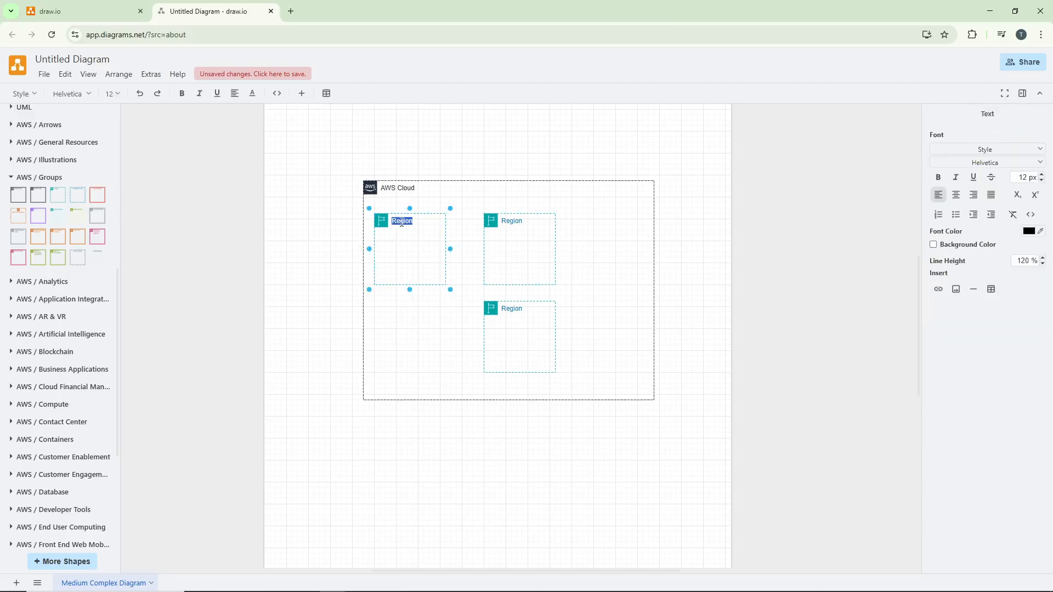
pyautogui.click(597, 230)
# Step: Add three AWS Database icons to the AWS Cloud group: document database at lower left, lightning database at lower right, cache database at upper right
pyautogui.scroll(-3, 95, 295)
pyautogui.scroll(2, 88, 302)
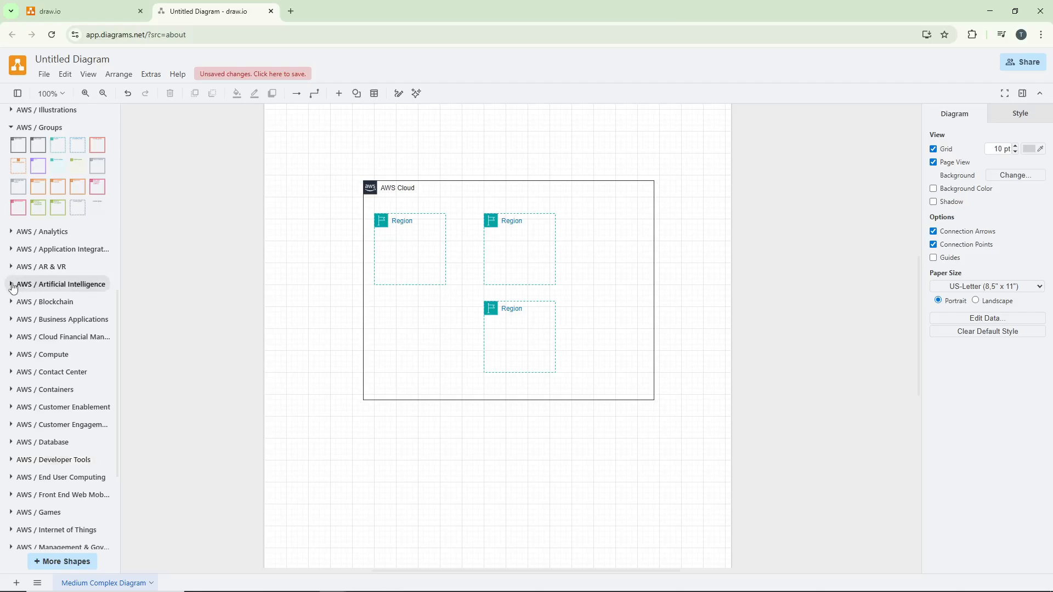
pyautogui.click(13, 303)
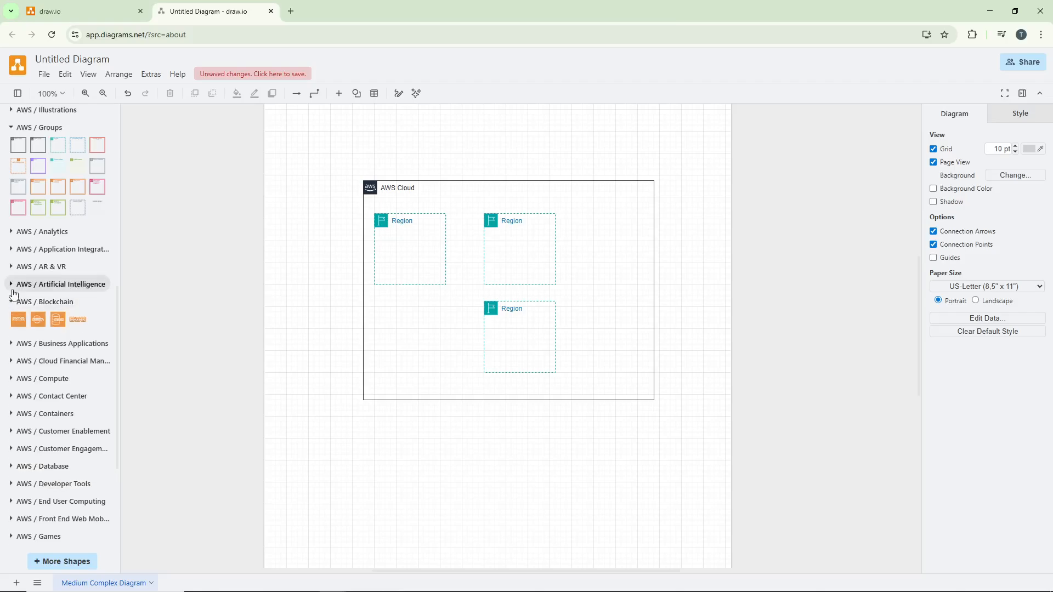
pyautogui.scroll(-4, 17, 299)
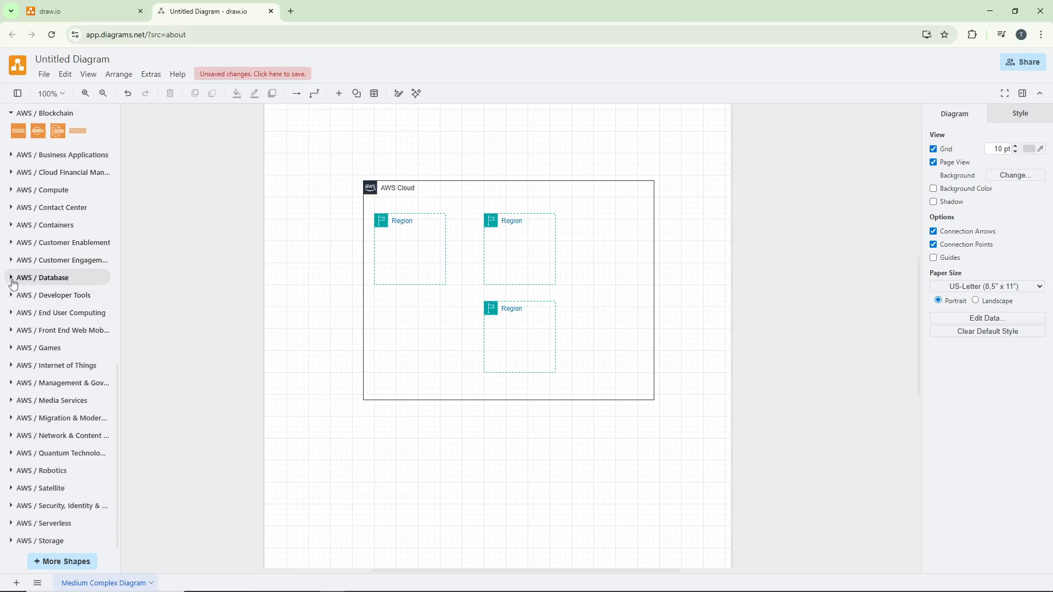
pyautogui.click(12, 278)
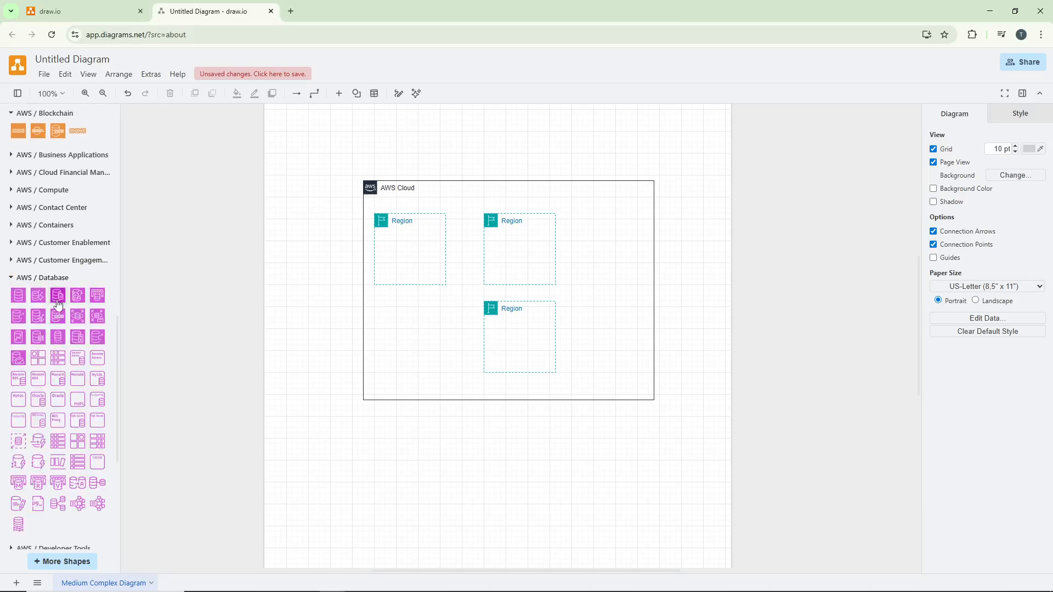
pyautogui.moveTo(57, 297); pyautogui.dragTo(404, 324)
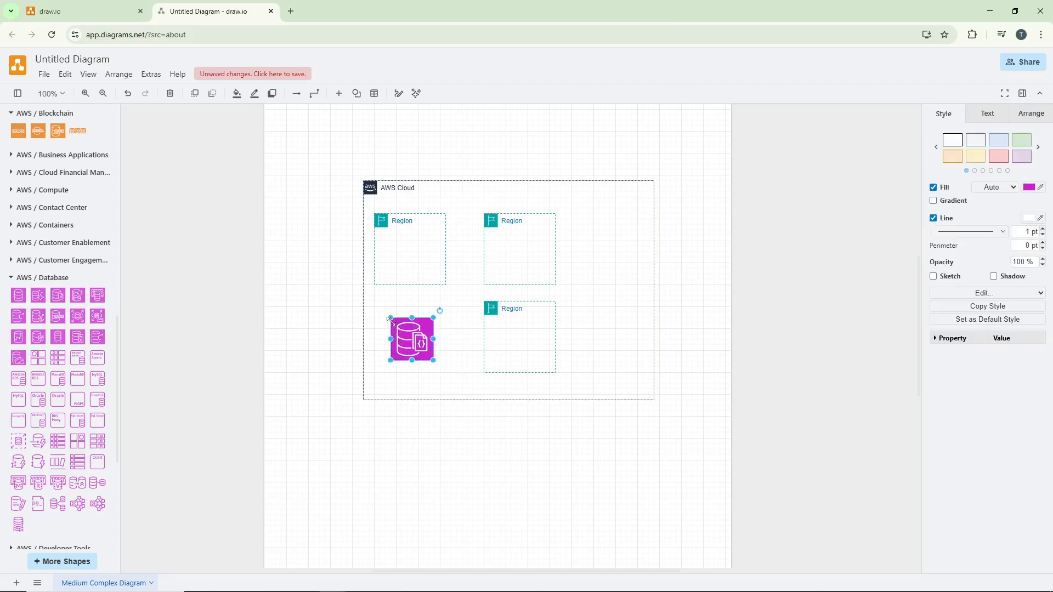
pyautogui.moveTo(85, 298); pyautogui.dragTo(603, 338)
pyautogui.moveTo(75, 300); pyautogui.dragTo(584, 227)
pyautogui.click(648, 297)
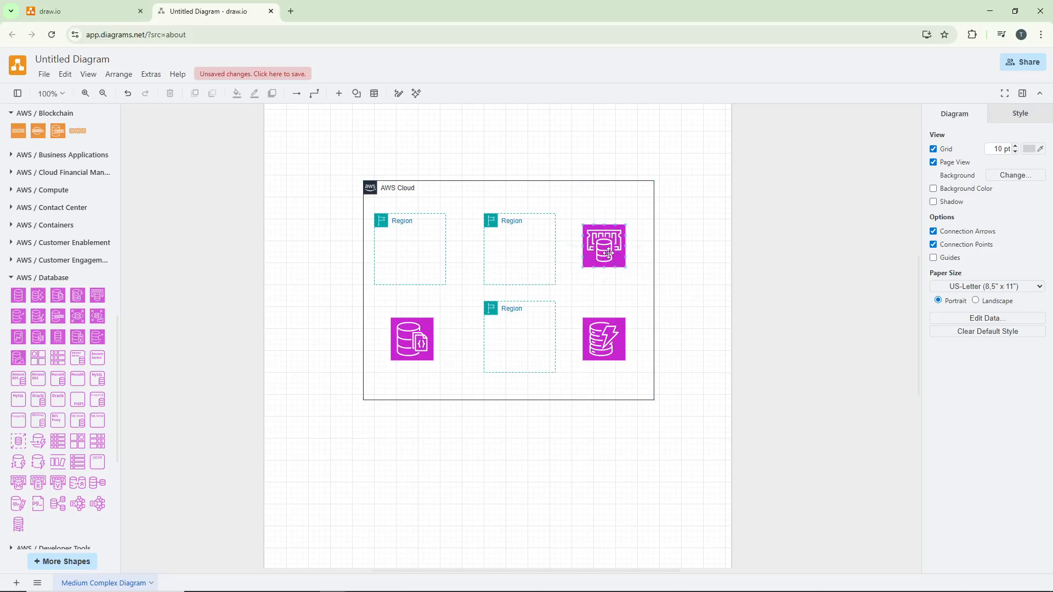
# Step: Rearrange the AWS Cloud contents into an upper row of three Regions and a lower row of database icons, with the cache icon in the middle
pyautogui.moveTo(609, 252); pyautogui.dragTo(499, 427)
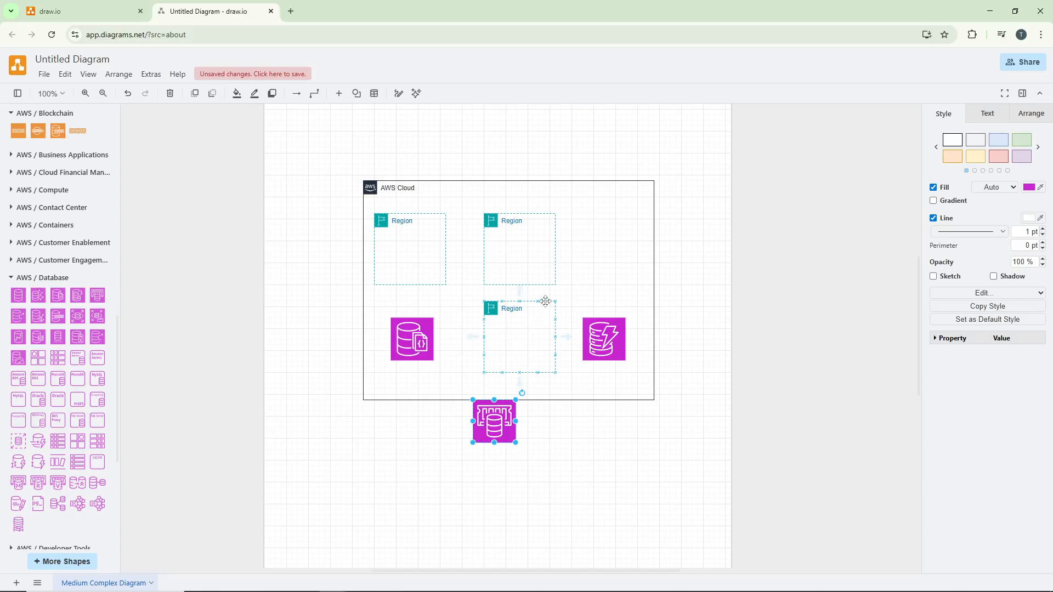
pyautogui.moveTo(545, 301); pyautogui.dragTo(636, 213)
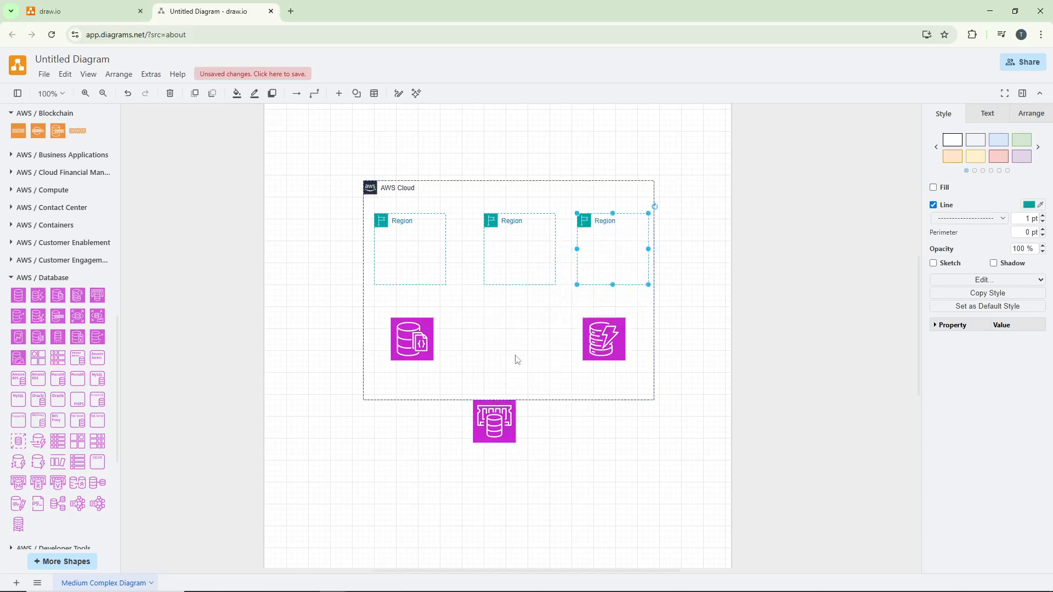
pyautogui.moveTo(497, 437); pyautogui.dragTo(514, 356)
pyautogui.click(552, 207)
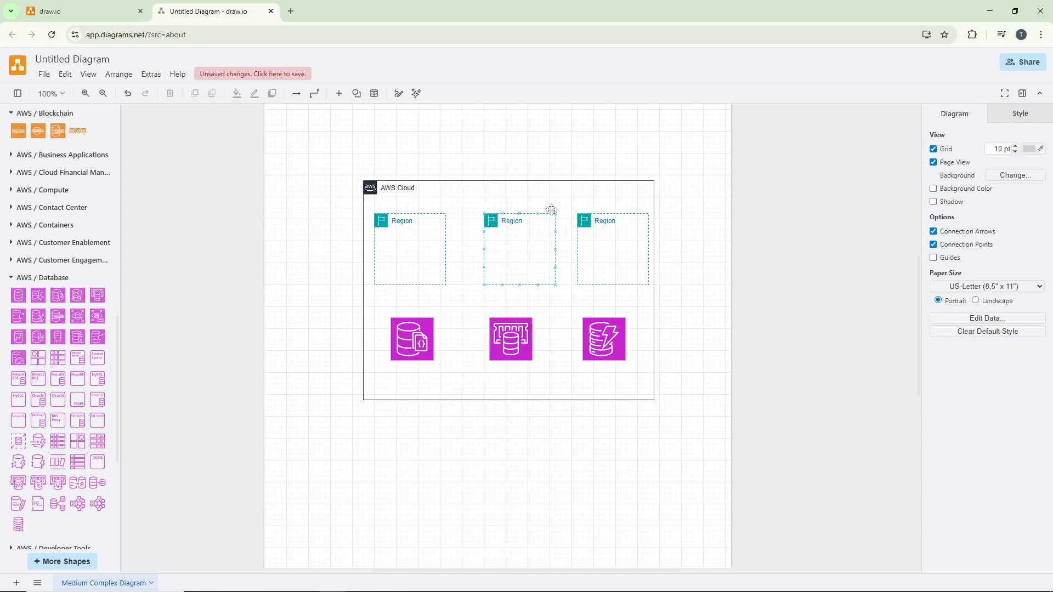
pyautogui.moveTo(545, 214); pyautogui.dragTo(539, 214)
pyautogui.click(565, 161)
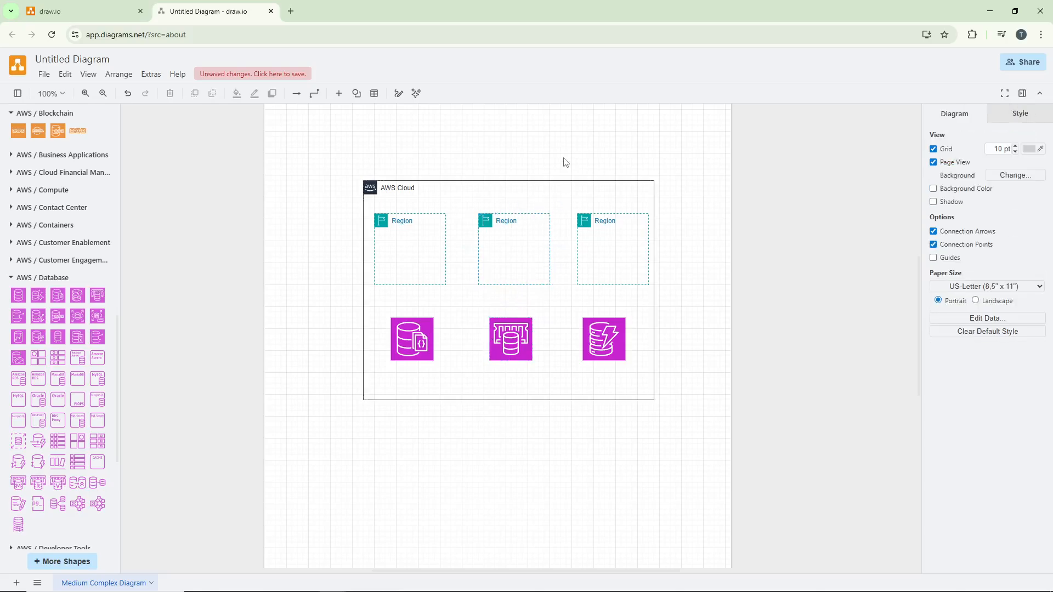